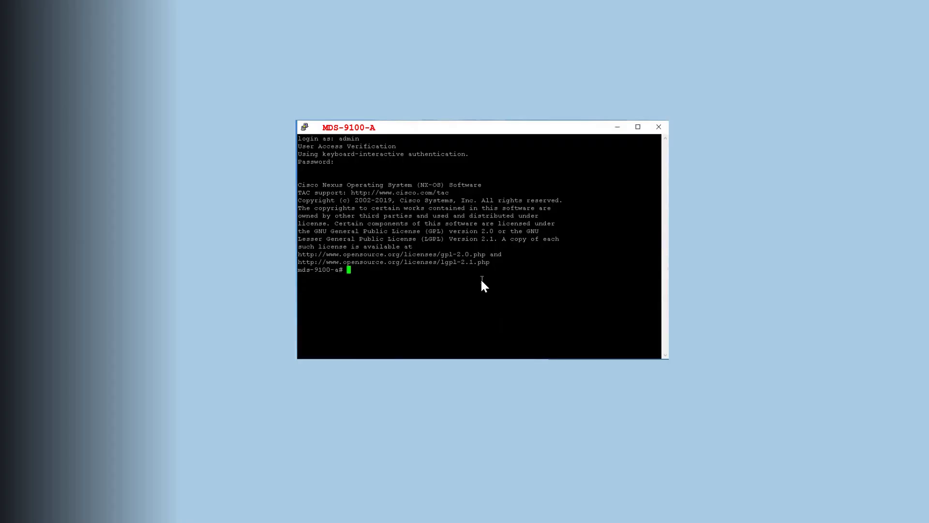
Step: List the brief status of interfaces fc1/1-3 with 'show interface fc1/1-3 brief'
key("Return")
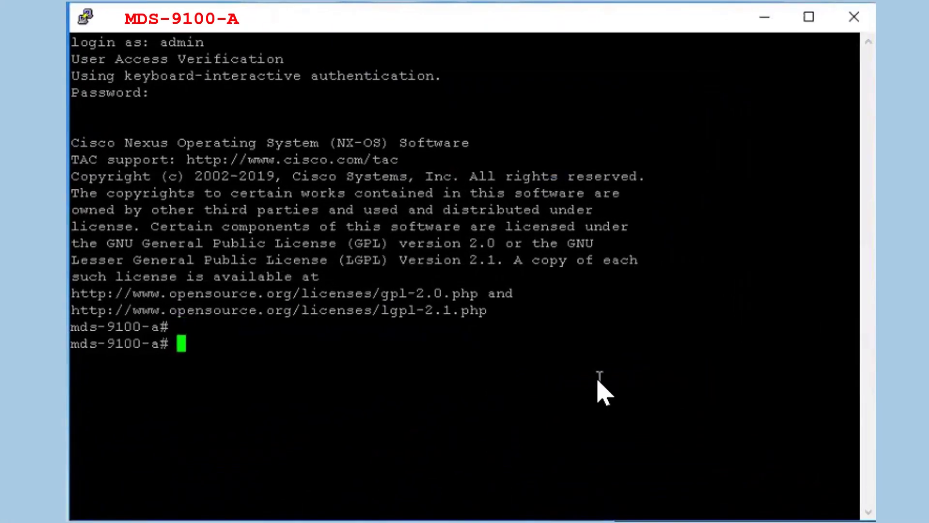
type("sh")
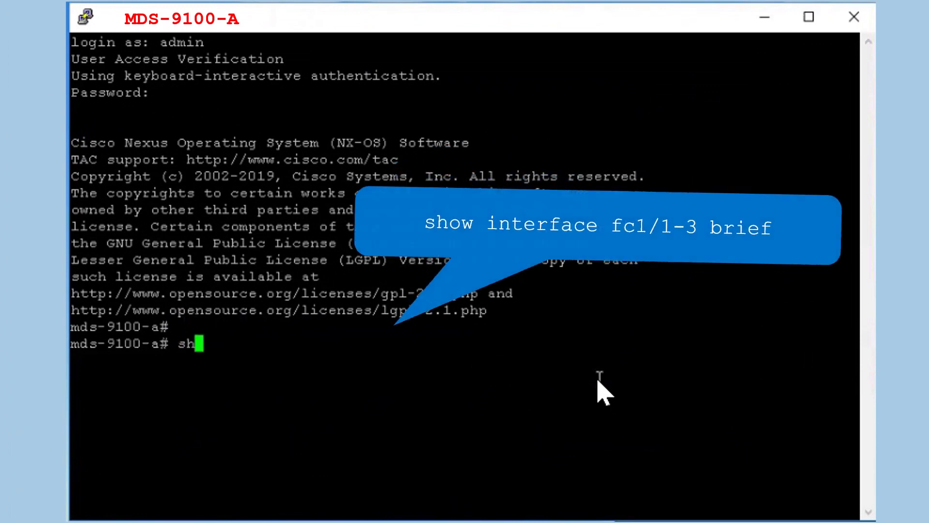
type("ow interface fc1/1-3 brief")
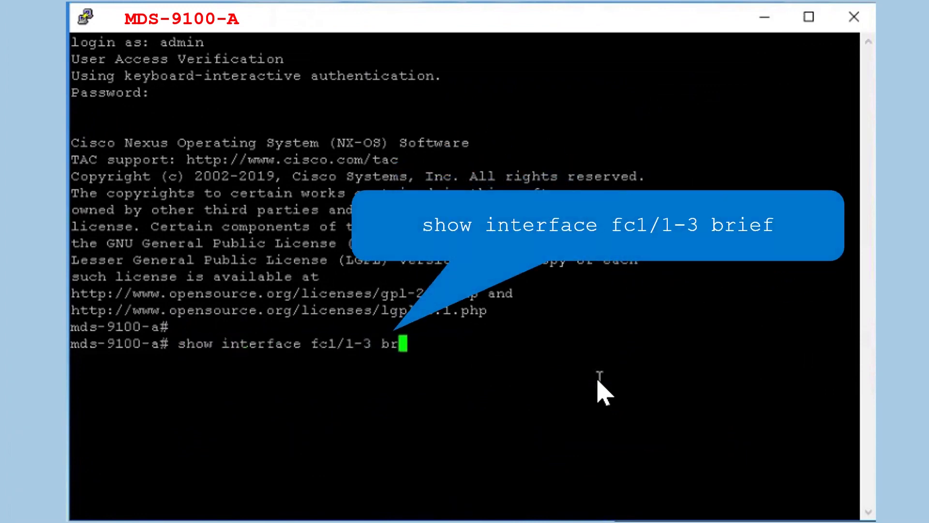
key("Return")
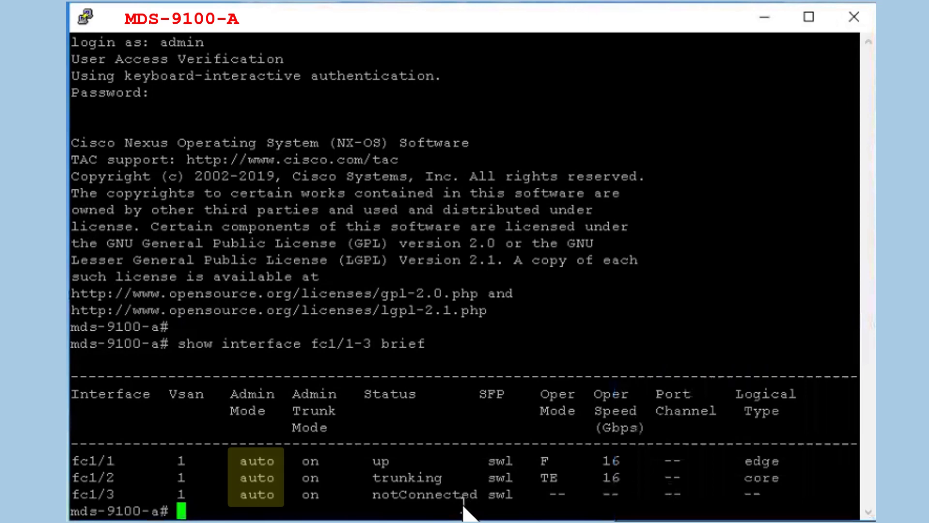
Step: Show the running configuration of fc1/1-3, each in switchport mode auto with no shutdown
key("Return")
type("show")
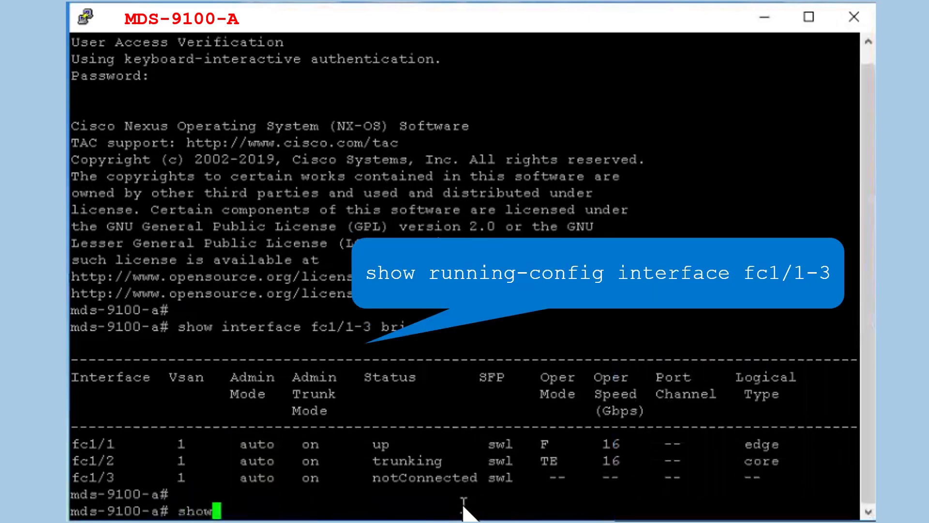
type(" running")
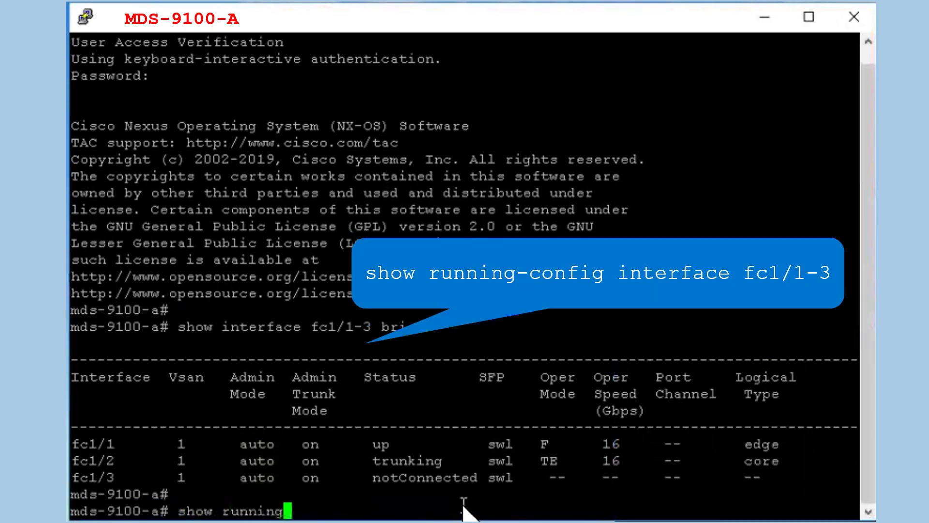
type("-config interface fc1/1-3")
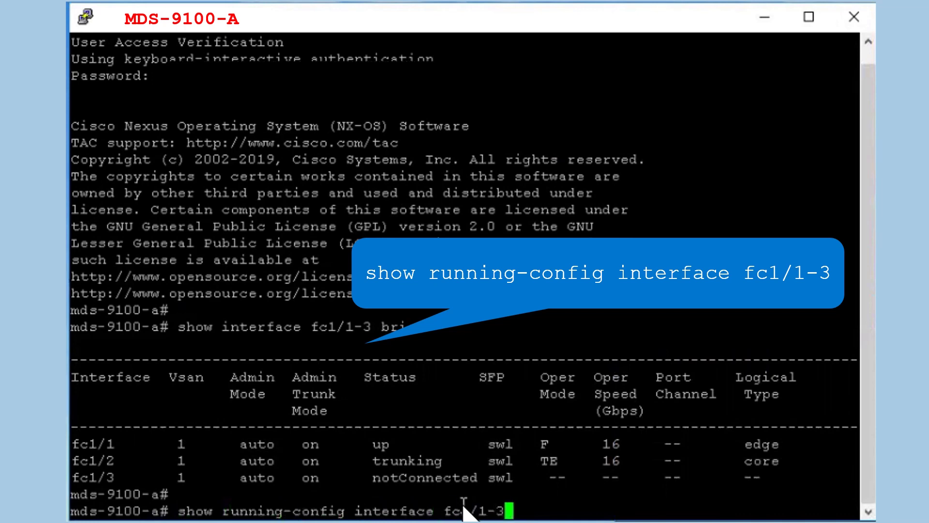
key("Return")
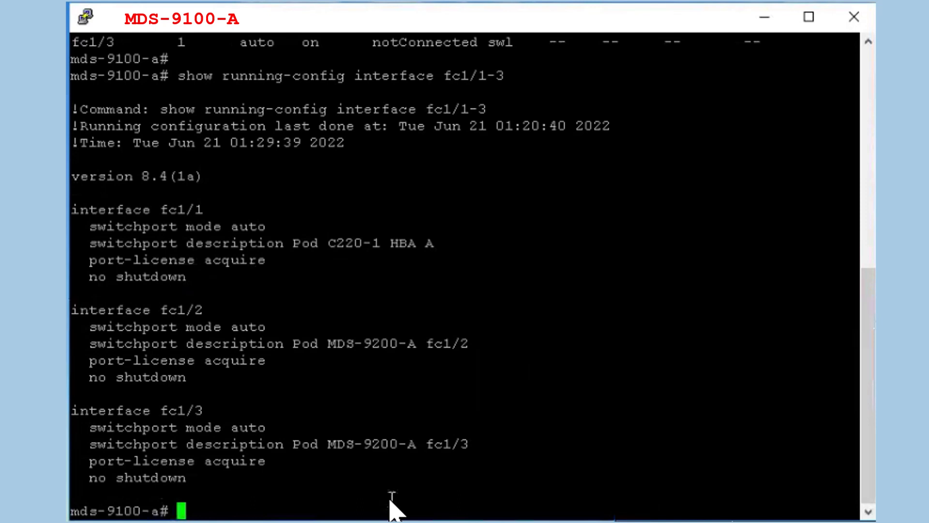
Step: Set fc1/1 on mds-9100-a to switchport mode f, then confirm admin mode F in the brief table
type("configu")
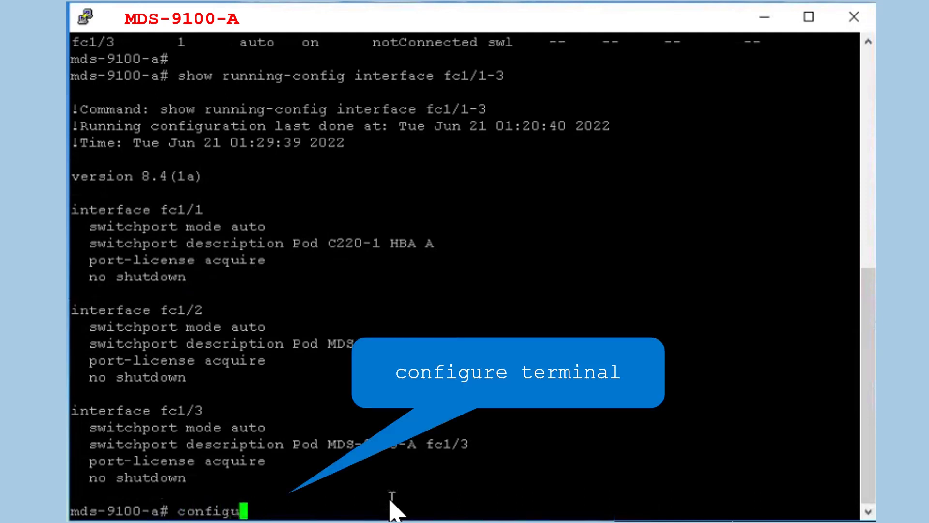
type("re terminal")
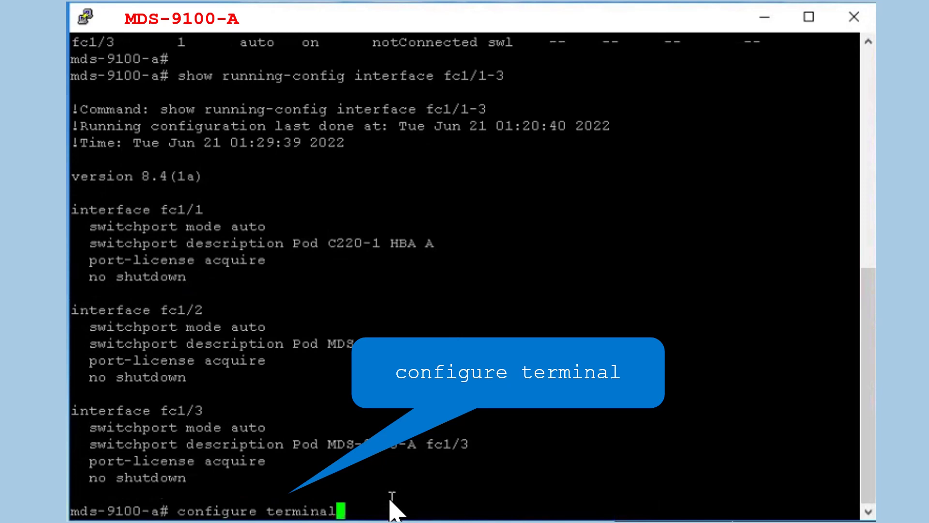
key("Return")
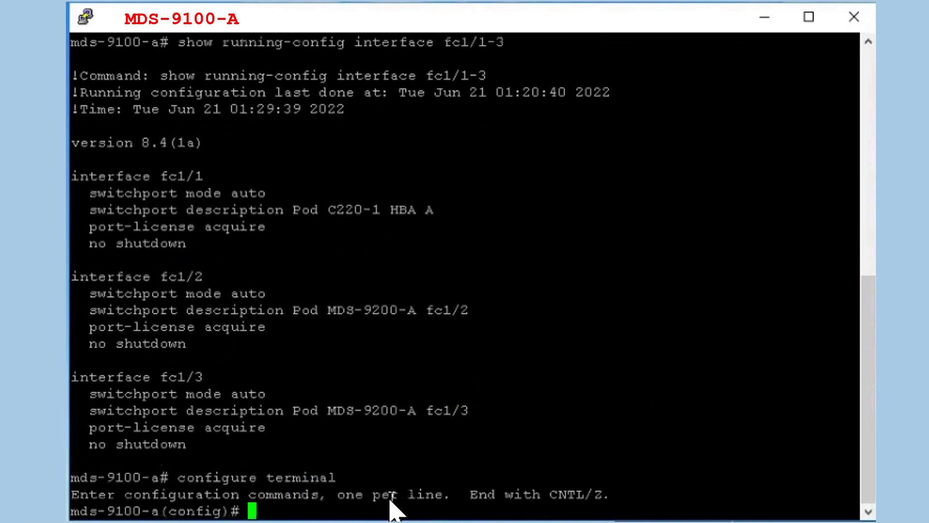
type("interface fc1/1")
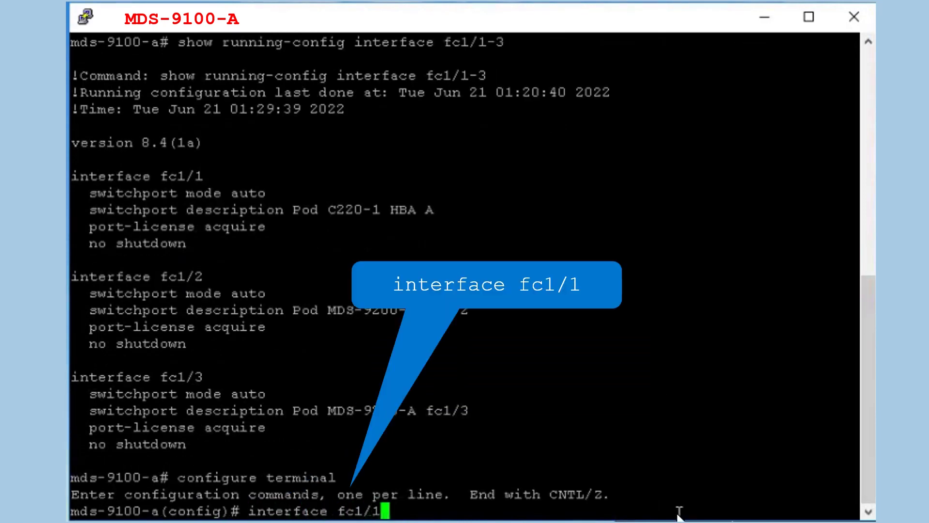
key("Return")
type("switch")
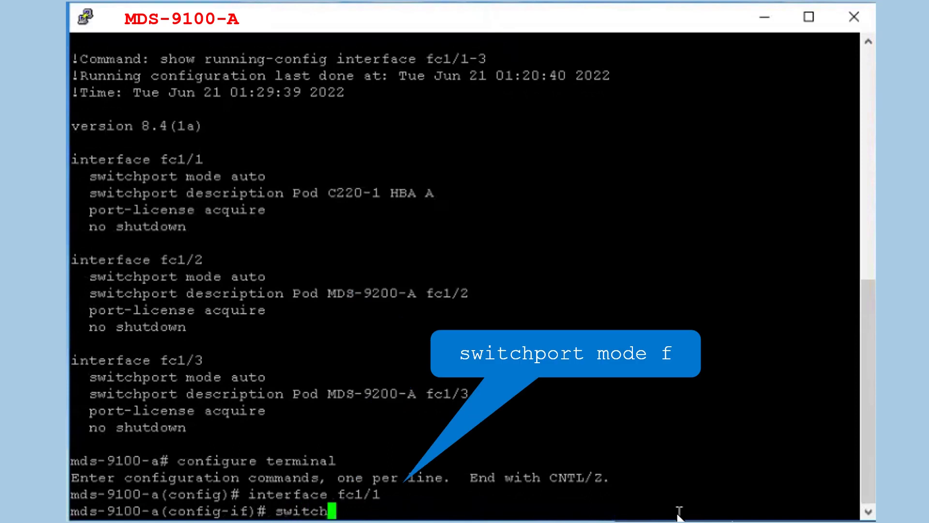
type("port ")
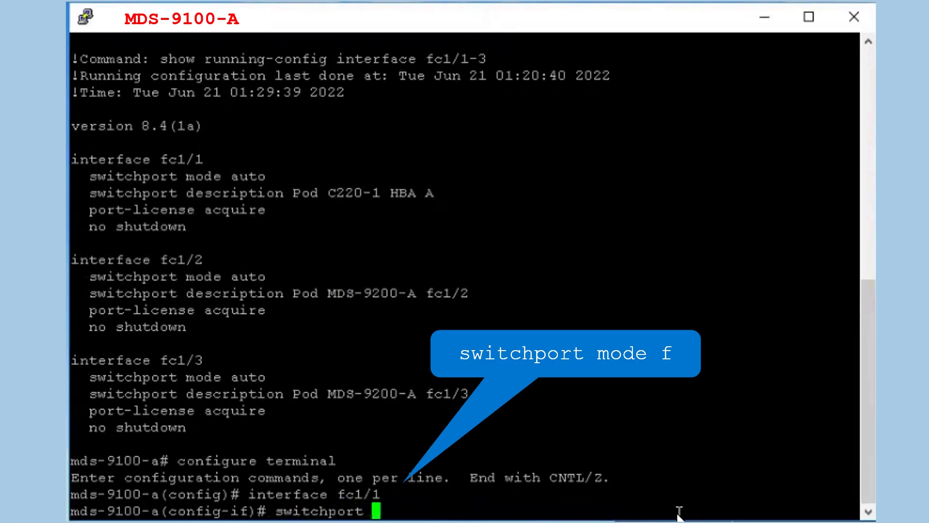
type("mode ")
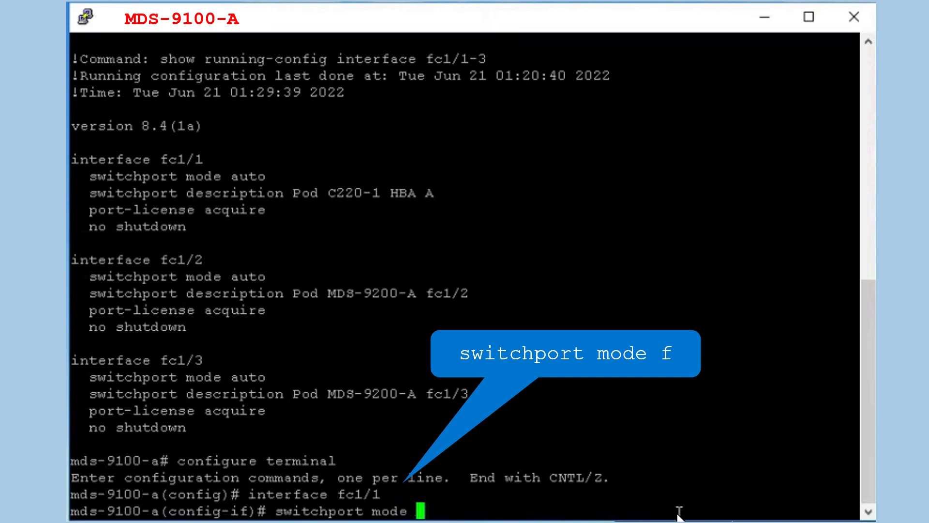
type("f")
key("Return")
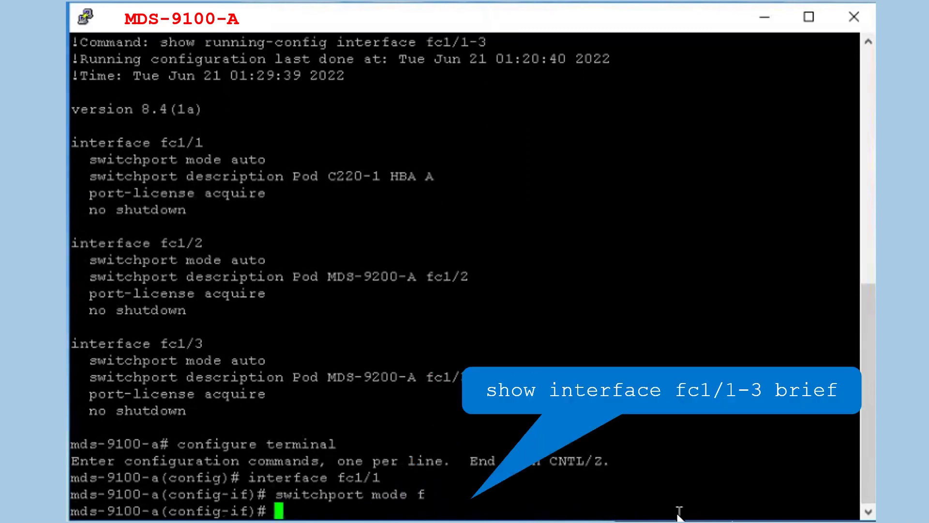
type("show int")
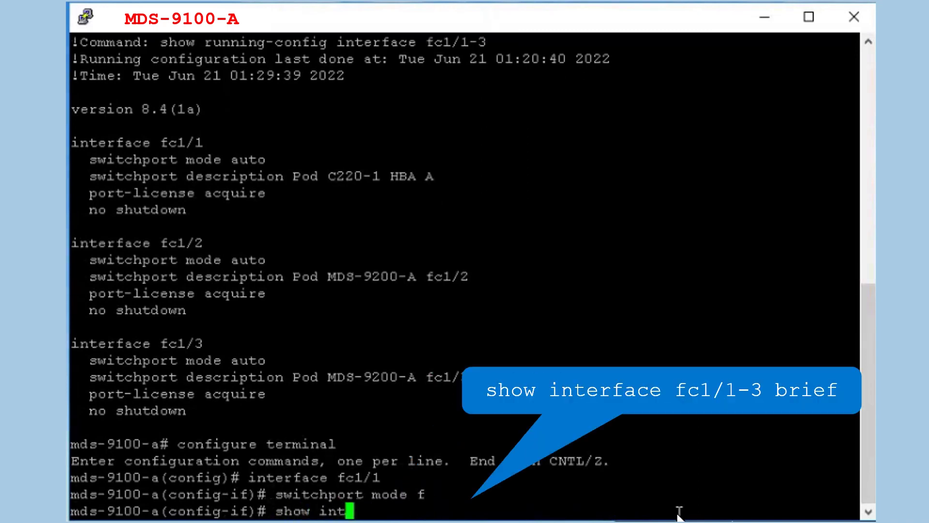
type("erface fc1/1-3 brief")
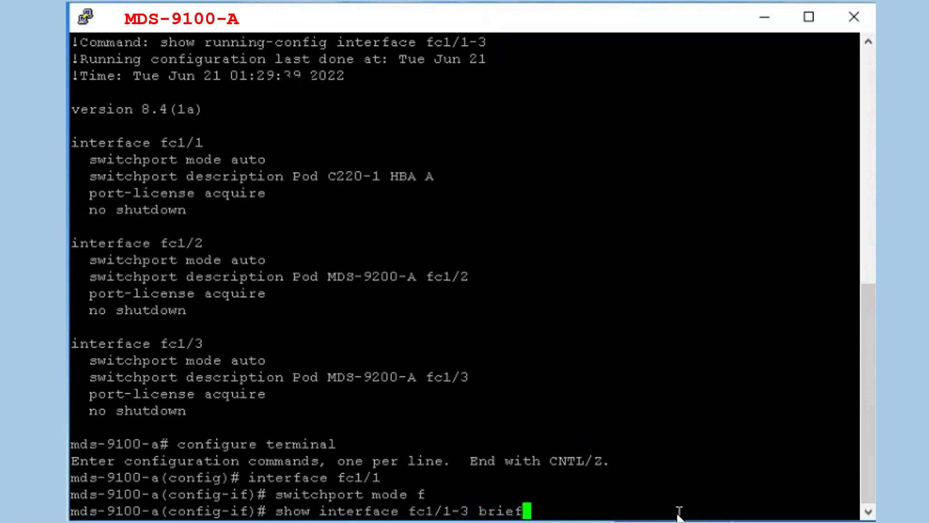
key("Return")
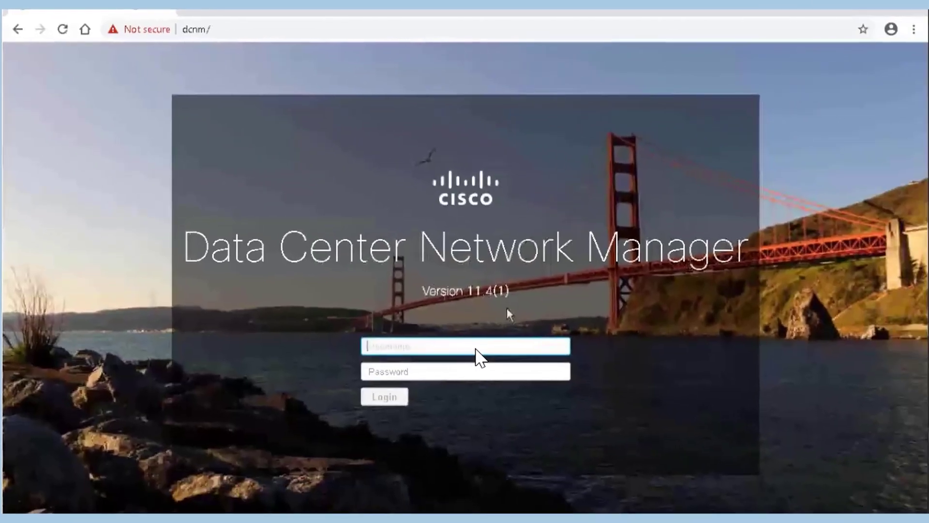
Step: Log in to DCNM as admin and bring up the mds-9100-a summary on the Topology page
type("admin")
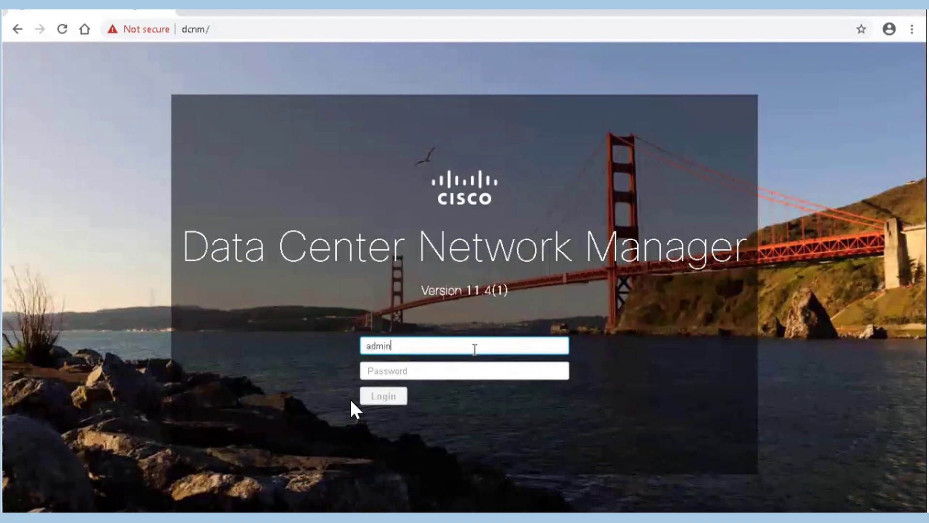
left_click(393, 371)
type("*")
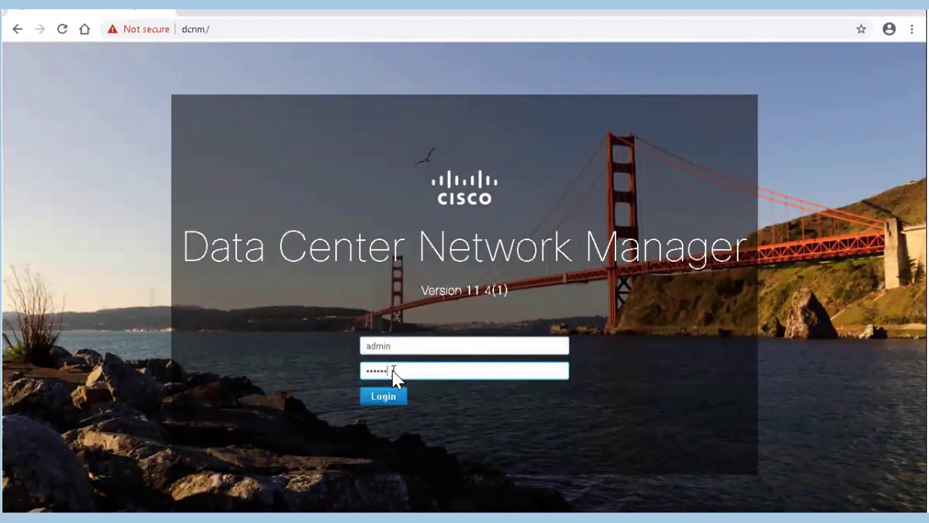
type("********")
left_click(392, 399)
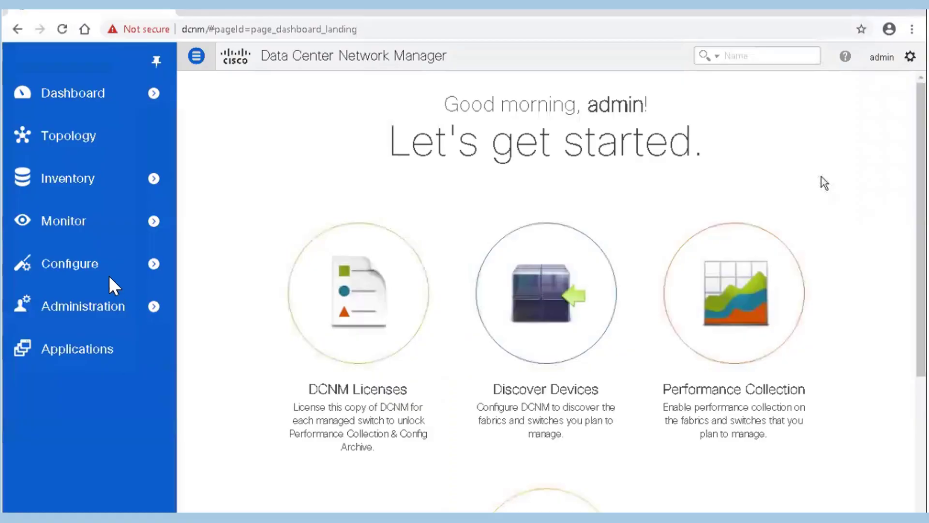
left_click(109, 135)
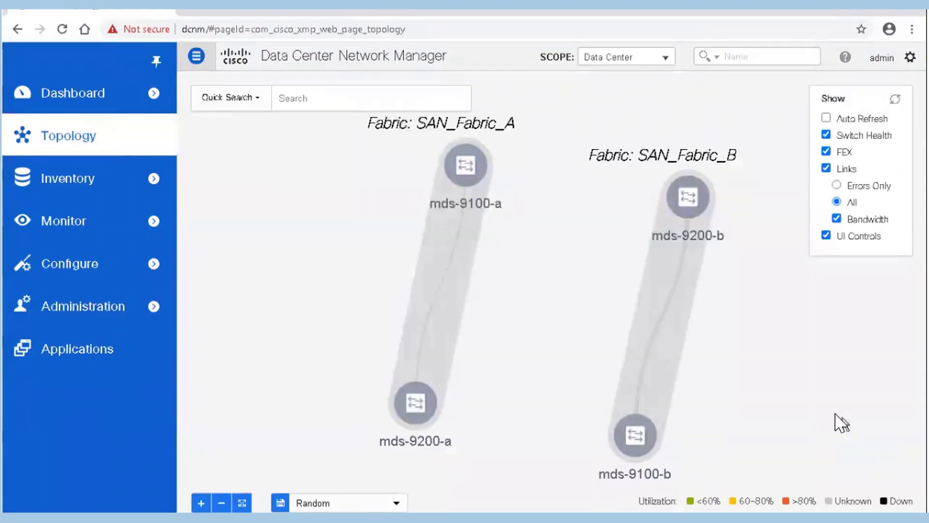
left_click(459, 167)
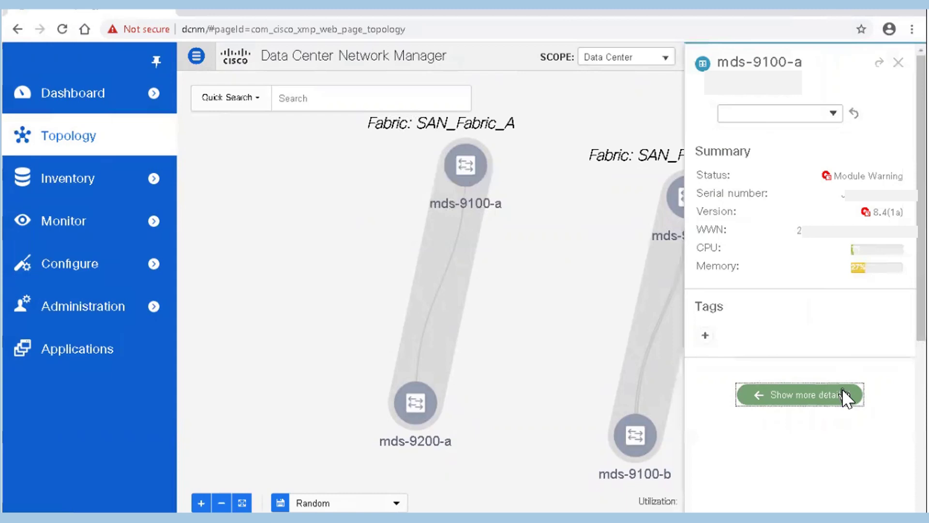
Step: Connect Device Manager to mds-9100-a and review fc1/1's settings: admin mode F, oper mode F, 16 Gb
left_click(845, 394)
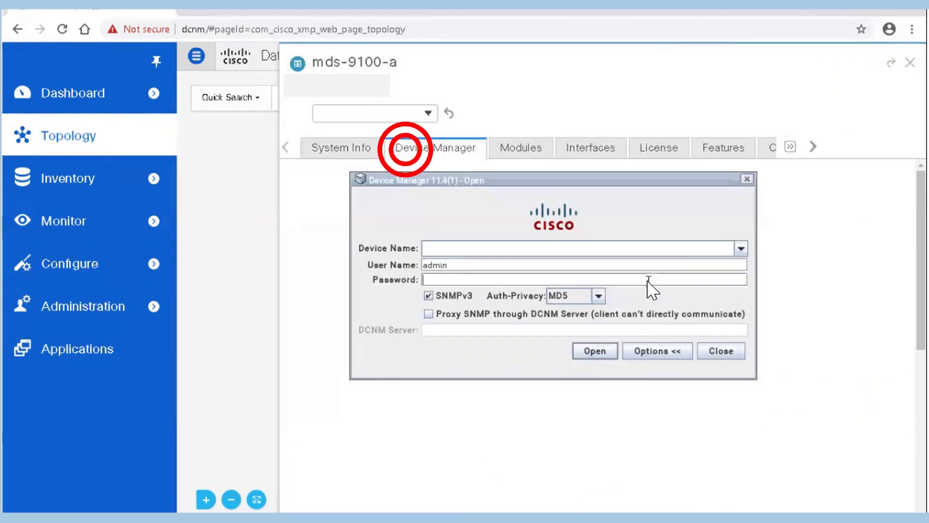
type("*****")
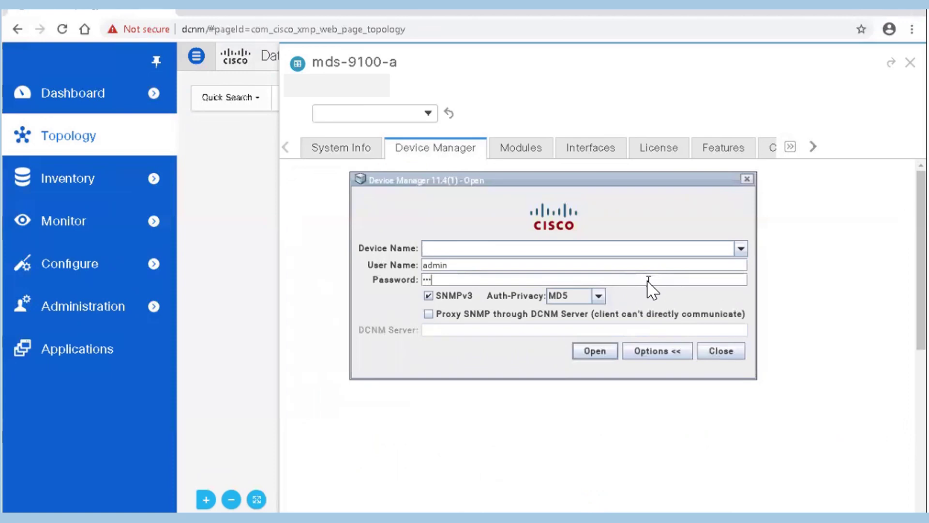
type("*")
left_click(576, 352)
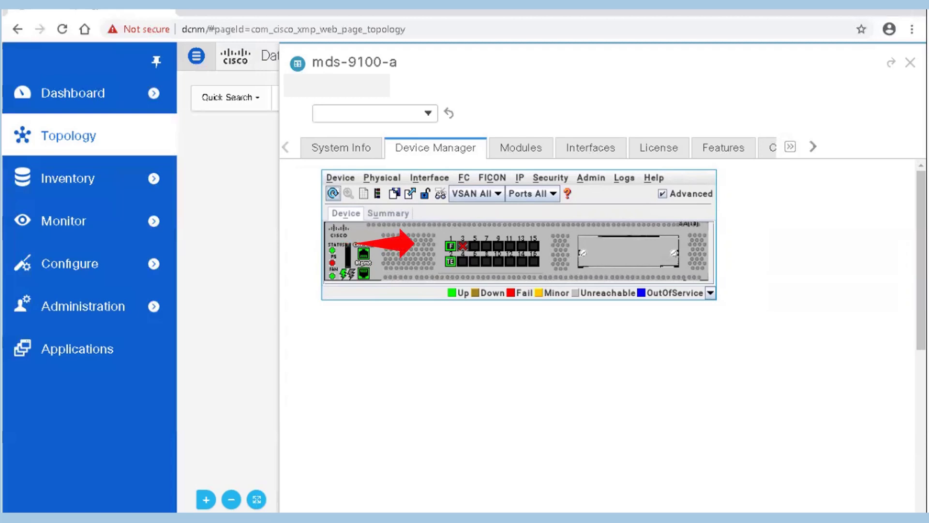
double_click(451, 246)
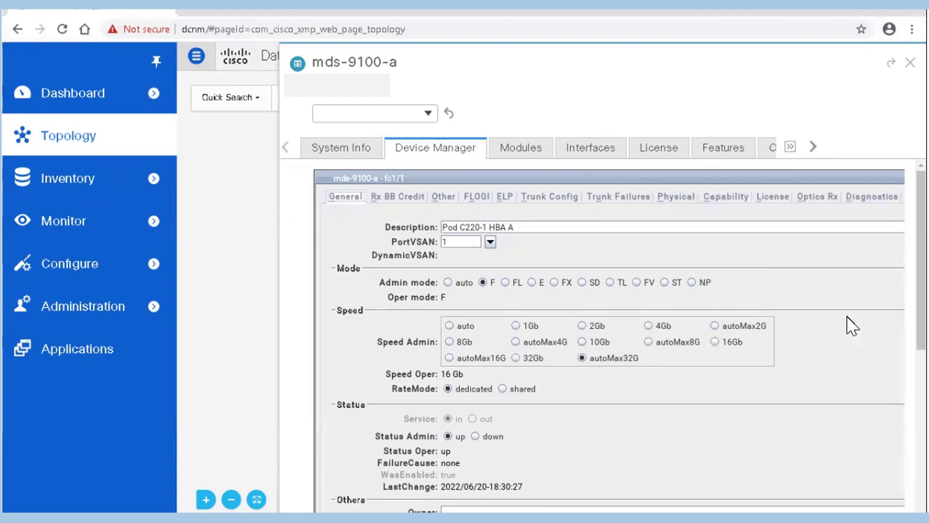
left_click_drag(924, 315, 925, 428)
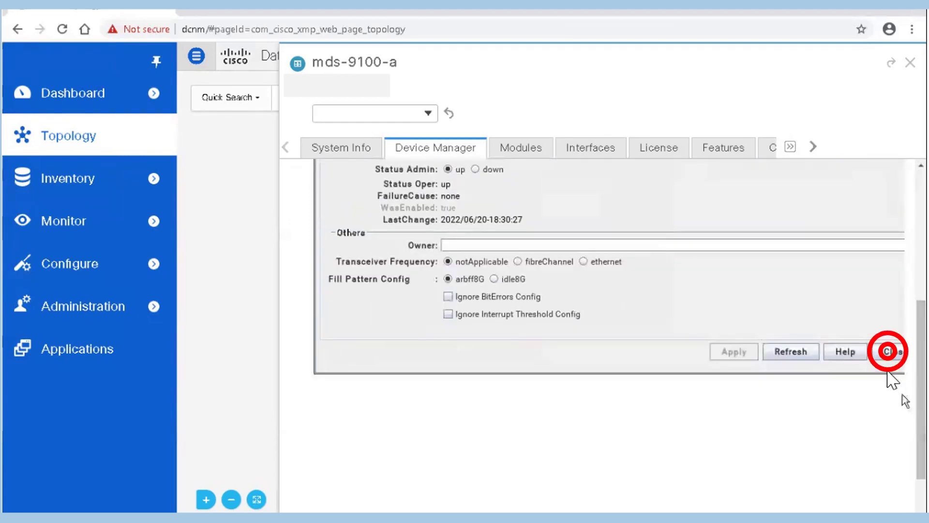
Step: Close the mds-9100-a window, connect Device Manager to mds-9100-b with the pasted password, and select port 1
left_click(890, 352)
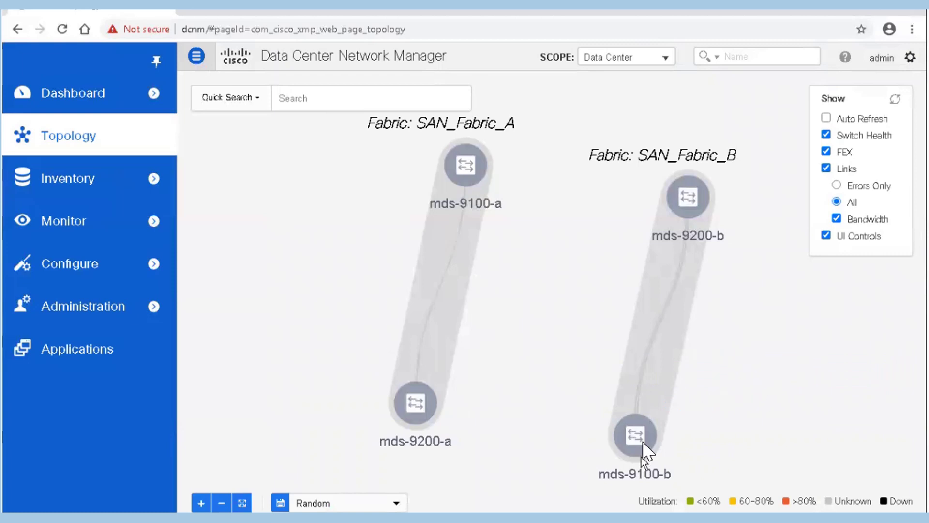
double_click(635, 436)
left_click(835, 395)
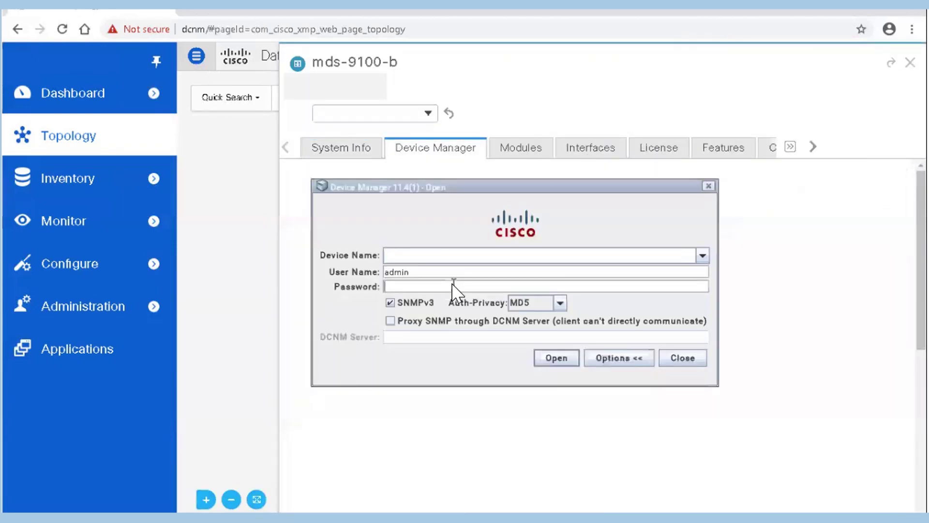
key("ctrl+v")
left_click(547, 357)
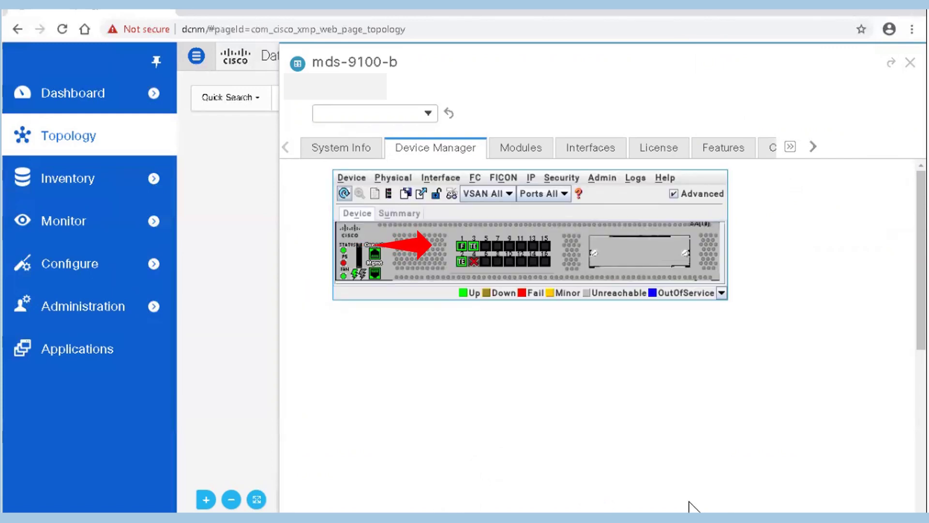
left_click(463, 246)
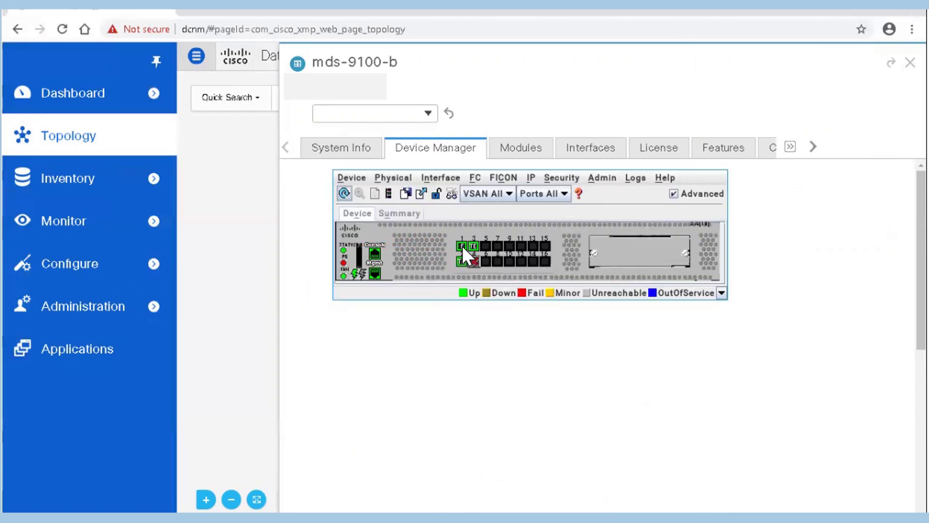
Step: Apply admin mode F to fc1/1 on mds-9100-b, then close its port settings
double_click(463, 245)
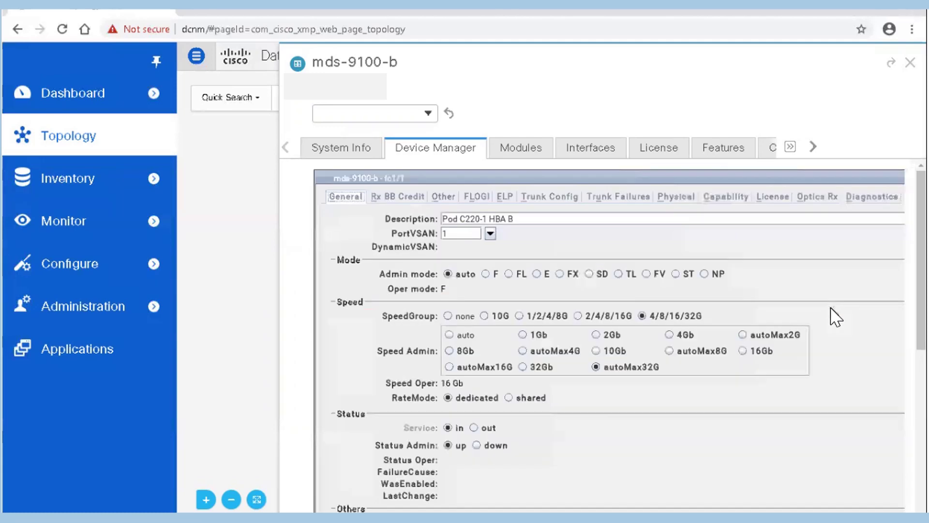
left_click(482, 283)
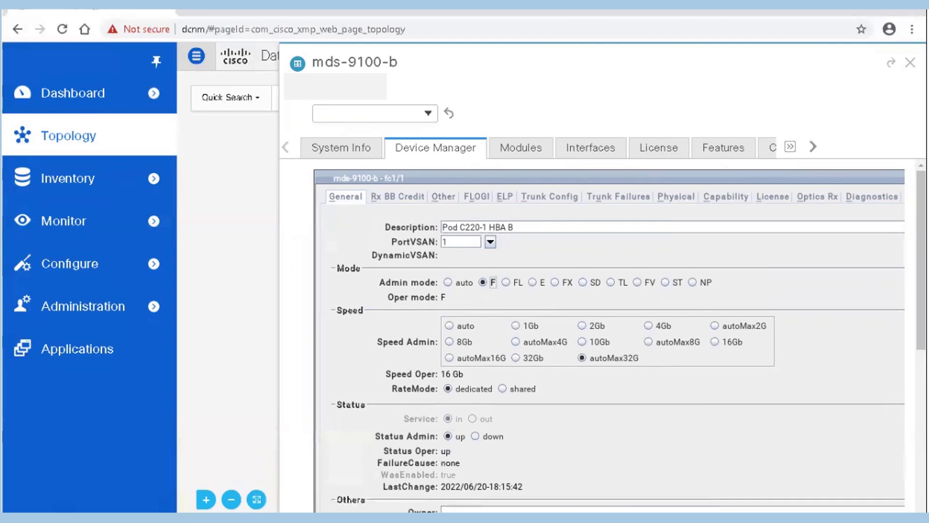
scroll(921, 342, "down", 1)
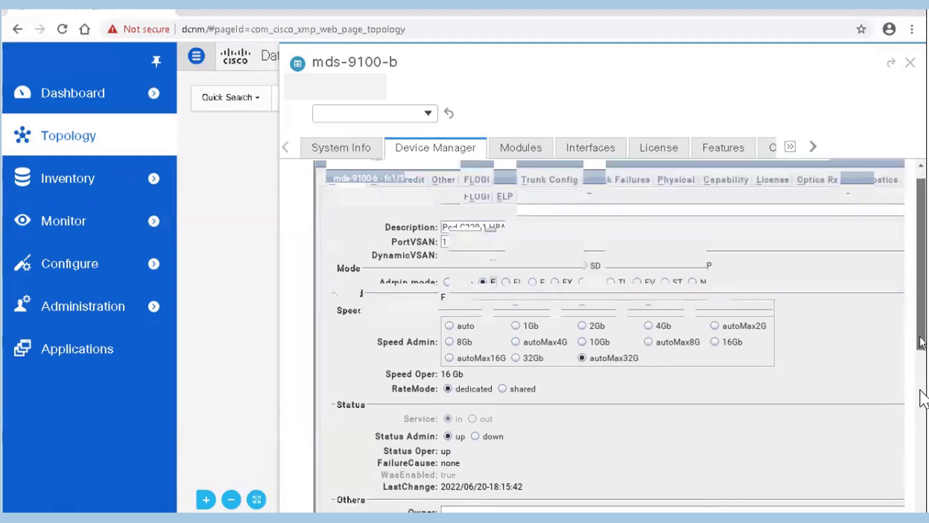
left_click_drag(921, 342, 924, 442)
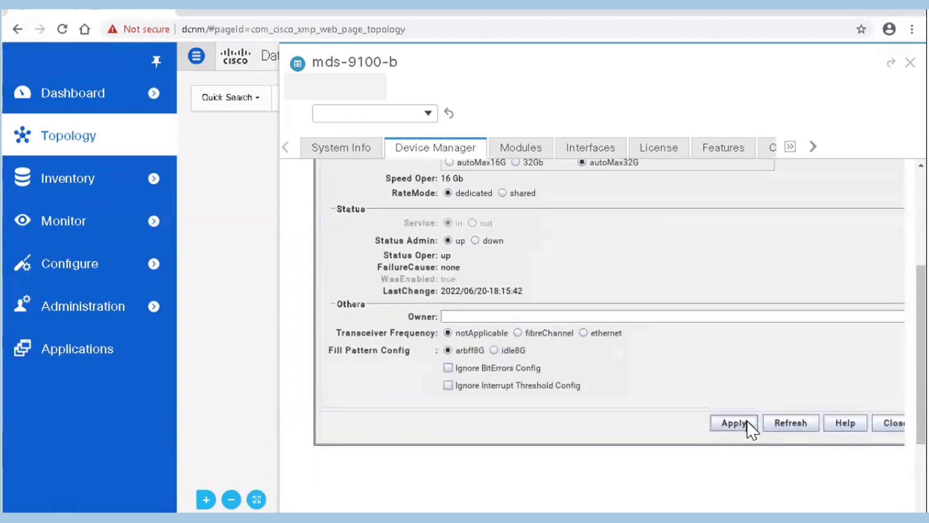
left_click(748, 422)
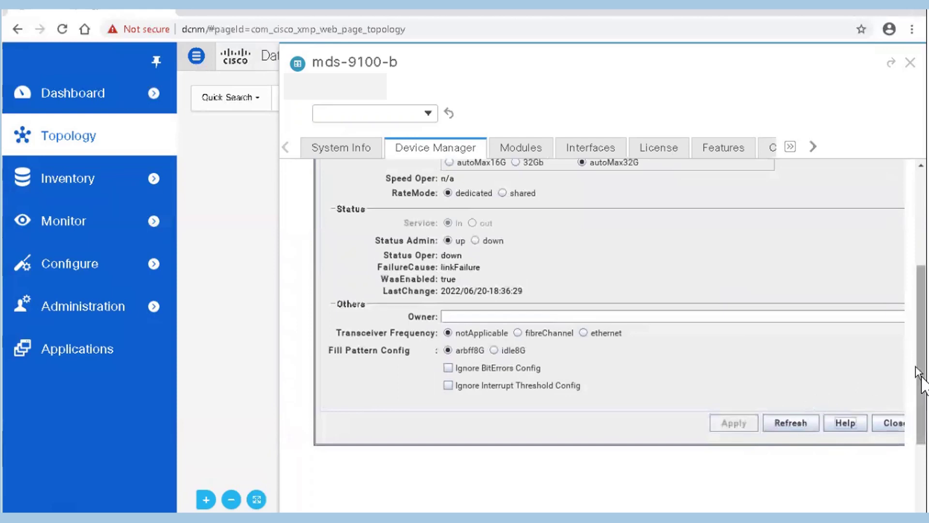
mouse_move(919, 378)
left_mouse_down()
mouse_move(918, 322)
mouse_move(922, 375)
left_mouse_up()
left_click(892, 450)
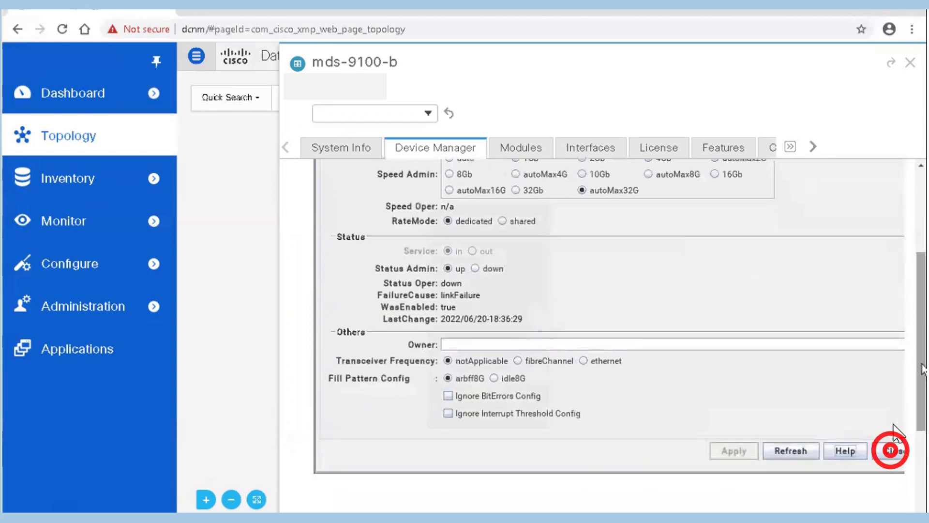